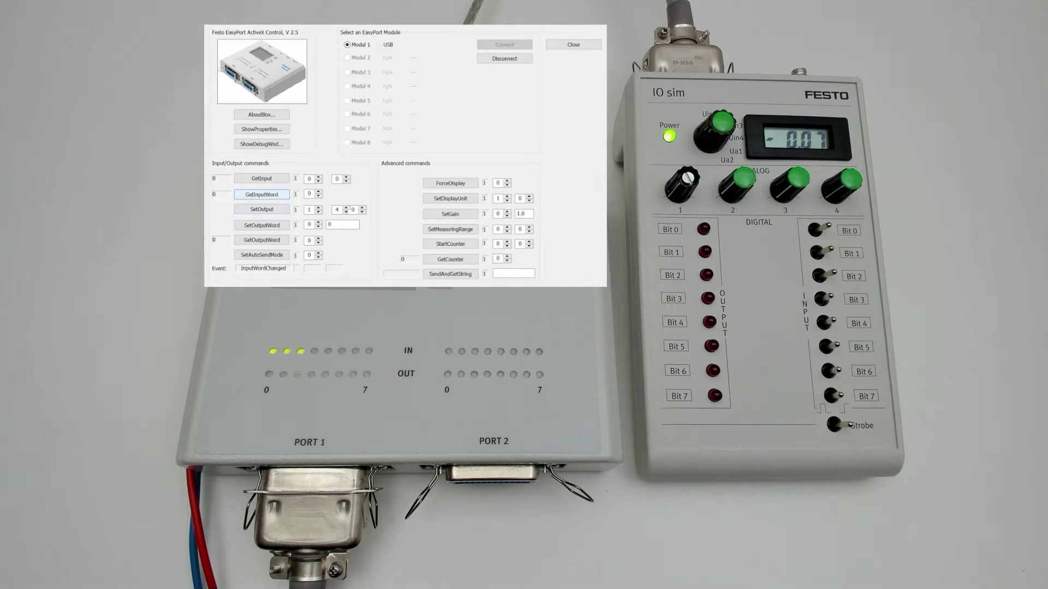
Read input word 7, then send output words 16 and 255 to light all eight EasyPort outputs.
{"action": "left_click", "coordinate": [258, 196]}
{"action": "double_click", "coordinate": [330, 224]}
{"action": "type", "text": "16"}
{"action": "left_click", "coordinate": [261, 224]}
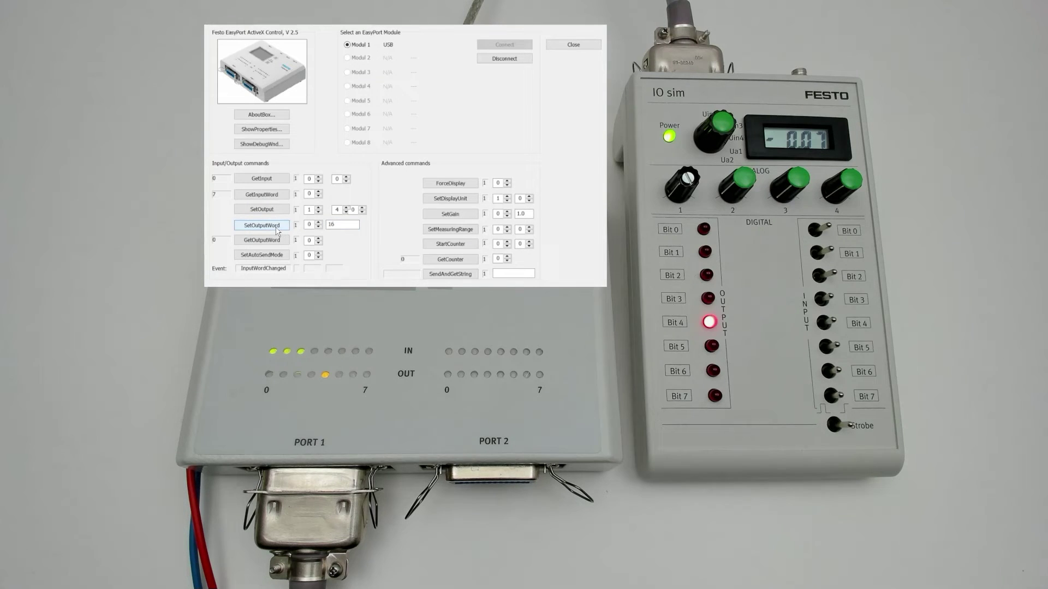
{"action": "double_click", "coordinate": [343, 224]}
{"action": "type", "text": "2"}
{"action": "type", "text": "55"}
{"action": "left_click", "coordinate": [261, 224]}
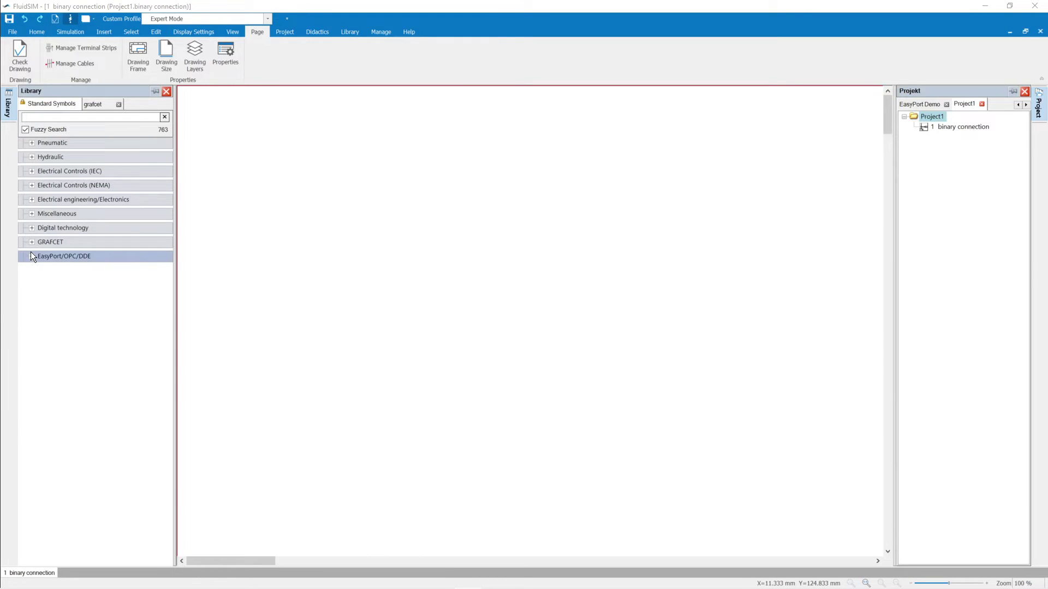
Place FluidSIM Out and FluidSIM In blocks from the EasyPort/OPC/DDE library.
{"action": "left_click", "coordinate": [32, 257]}
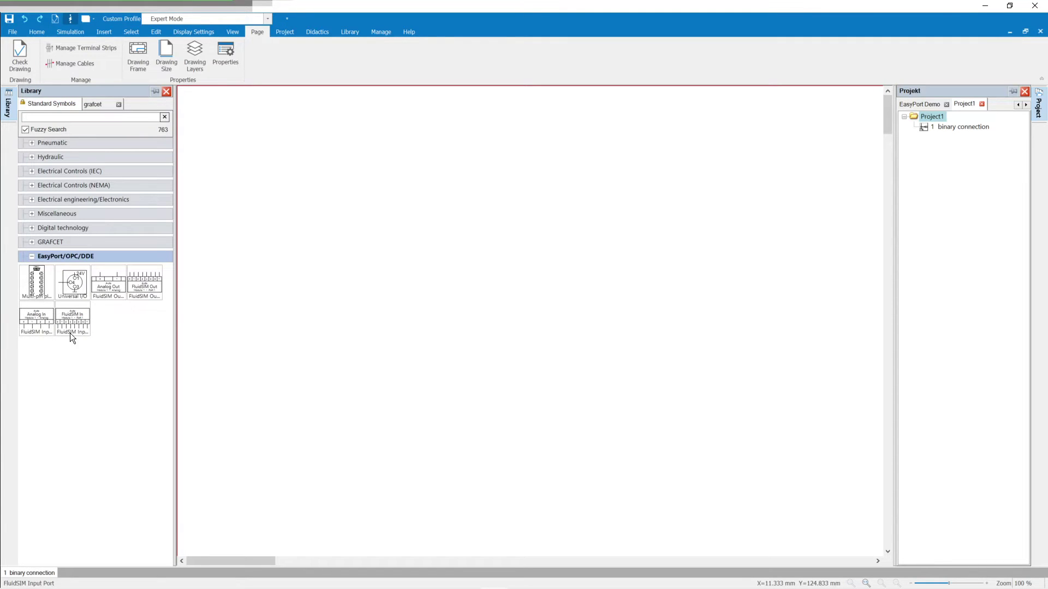
{"action": "mouse_move", "coordinate": [144, 285]}
{"action": "left_mouse_down"}
{"action": "mouse_move", "coordinate": [383, 340]}
{"action": "mouse_move", "coordinate": [414, 330]}
{"action": "left_mouse_up"}
{"action": "mouse_move", "coordinate": [72, 321]}
{"action": "left_mouse_down"}
{"action": "mouse_move", "coordinate": [270, 246]}
{"action": "mouse_move", "coordinate": [306, 199]}
{"action": "left_mouse_up"}
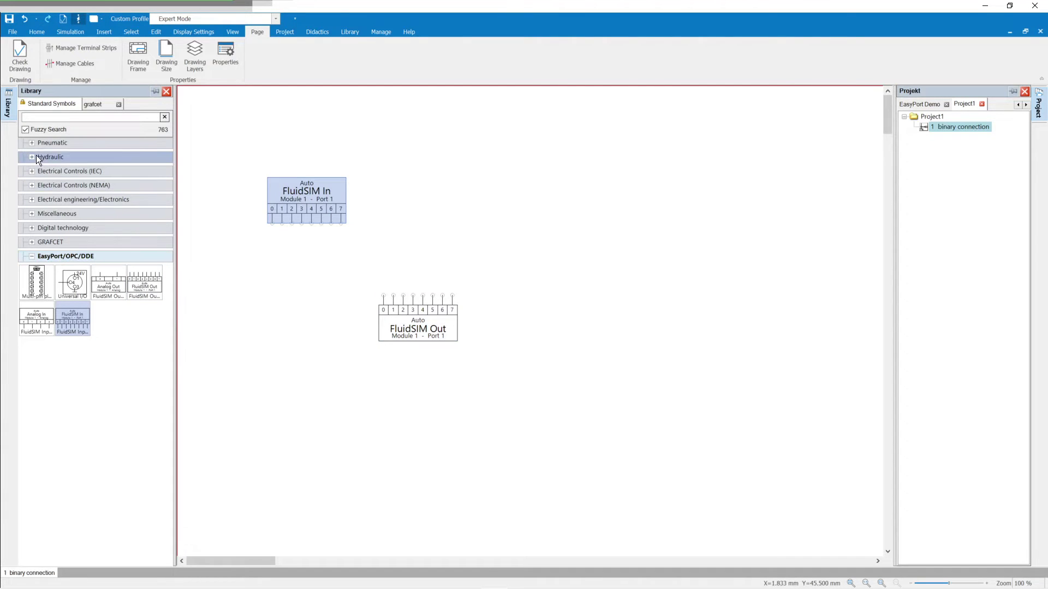
Place a 24 V terminal at the top left and a 0 V terminal at the bottom left.
{"action": "left_click", "coordinate": [30, 170]}
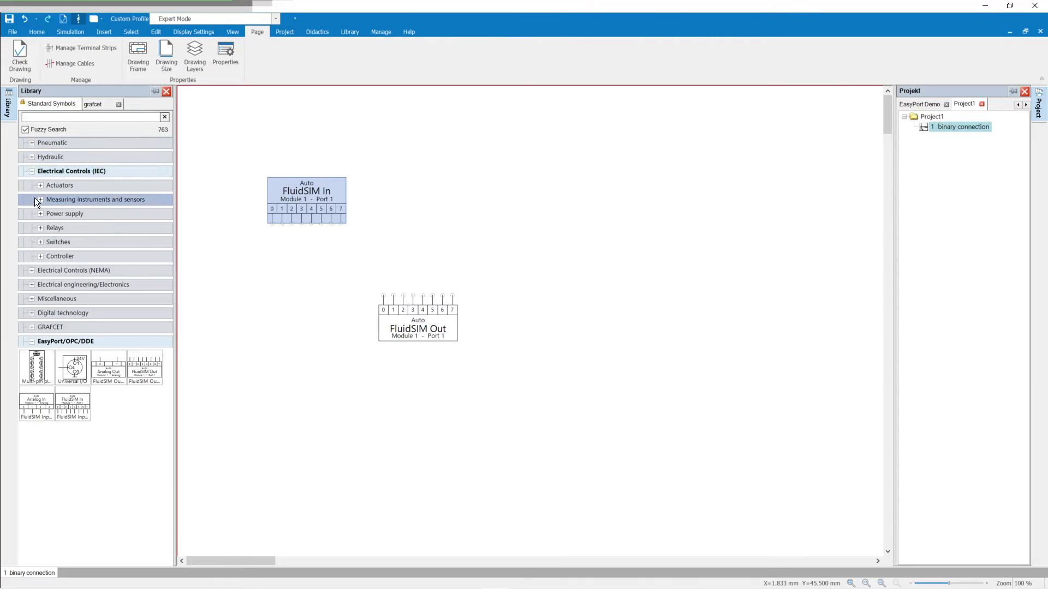
{"action": "left_click", "coordinate": [39, 214]}
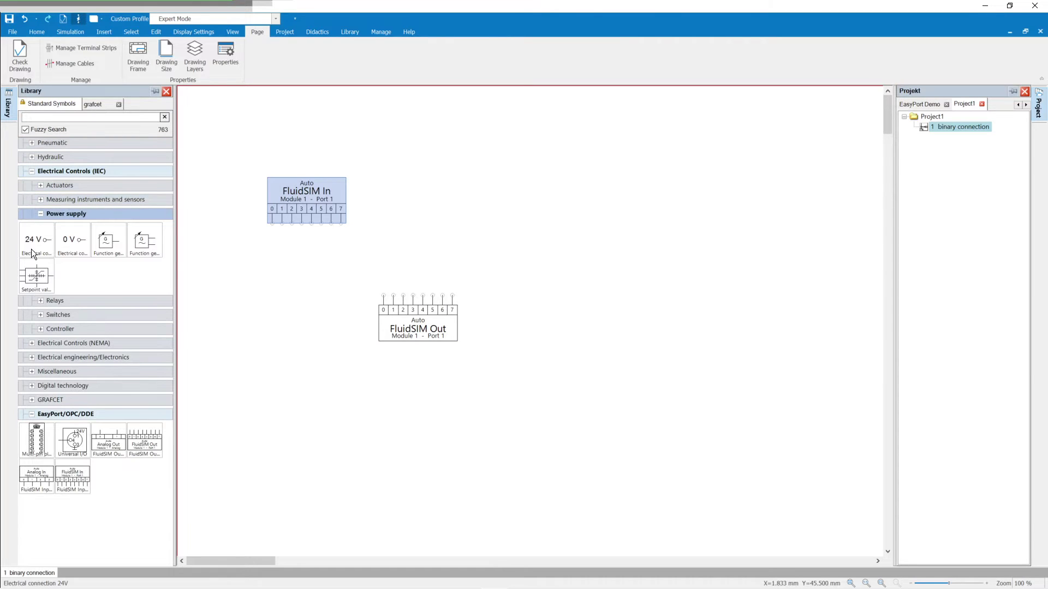
{"action": "left_click_drag", "start_coordinate": [35, 242], "coordinate": [213, 132]}
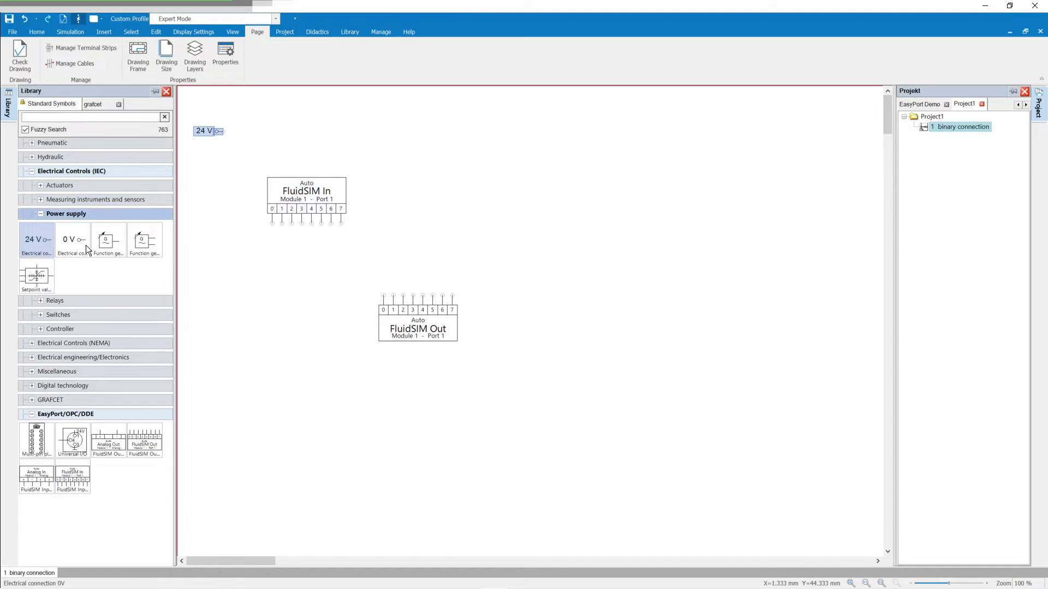
{"action": "left_click_drag", "start_coordinate": [75, 242], "coordinate": [216, 412]}
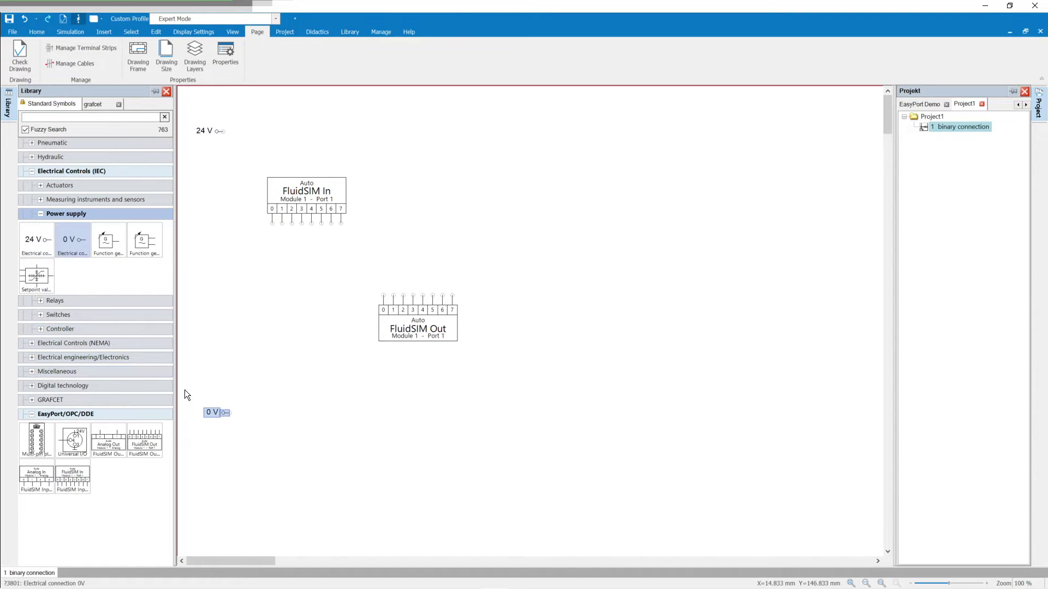
Insert a lamp into the wire between FluidSIM In input 0 and 0 V.
{"action": "left_click", "coordinate": [41, 201]}
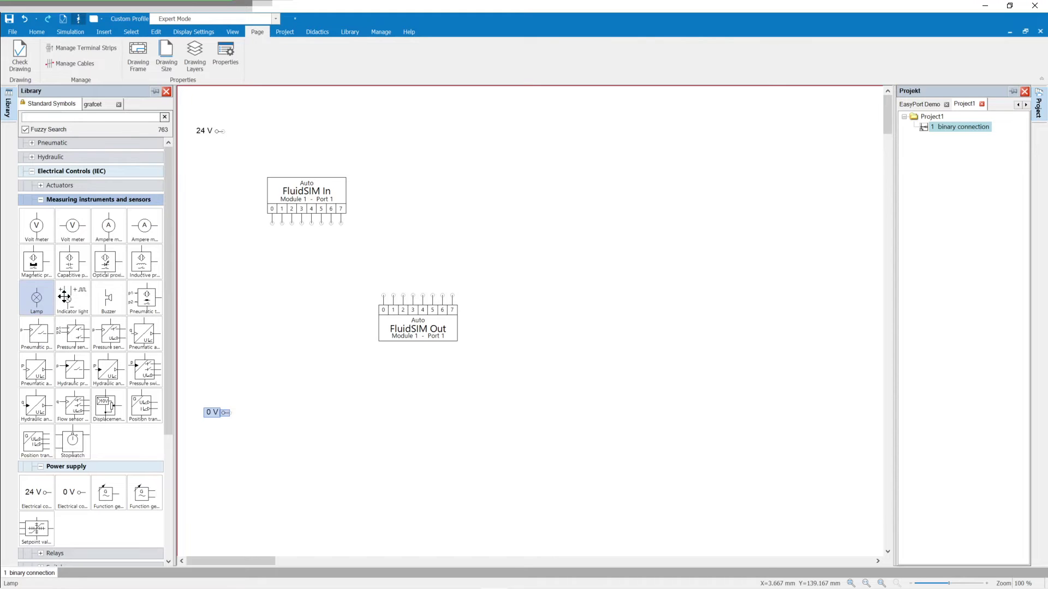
{"action": "left_click_drag", "start_coordinate": [36, 299], "coordinate": [267, 307]}
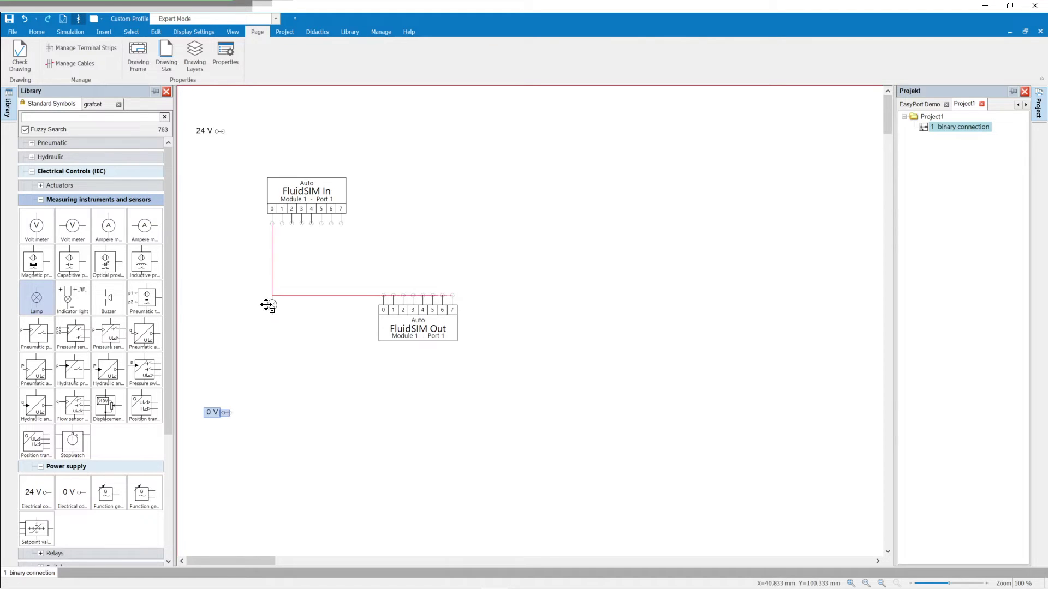
{"action": "left_click_drag", "start_coordinate": [268, 306], "coordinate": [226, 412]}
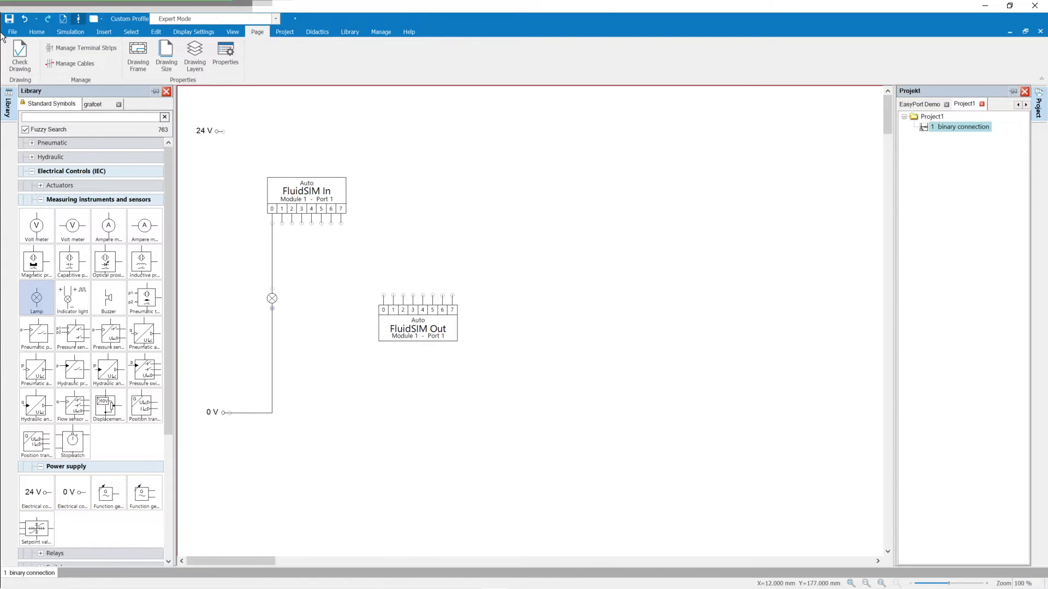
Keep the FluidSIM In block on direct EasyPort connection with automatic serial port detection.
{"action": "left_click", "coordinate": [306, 182]}
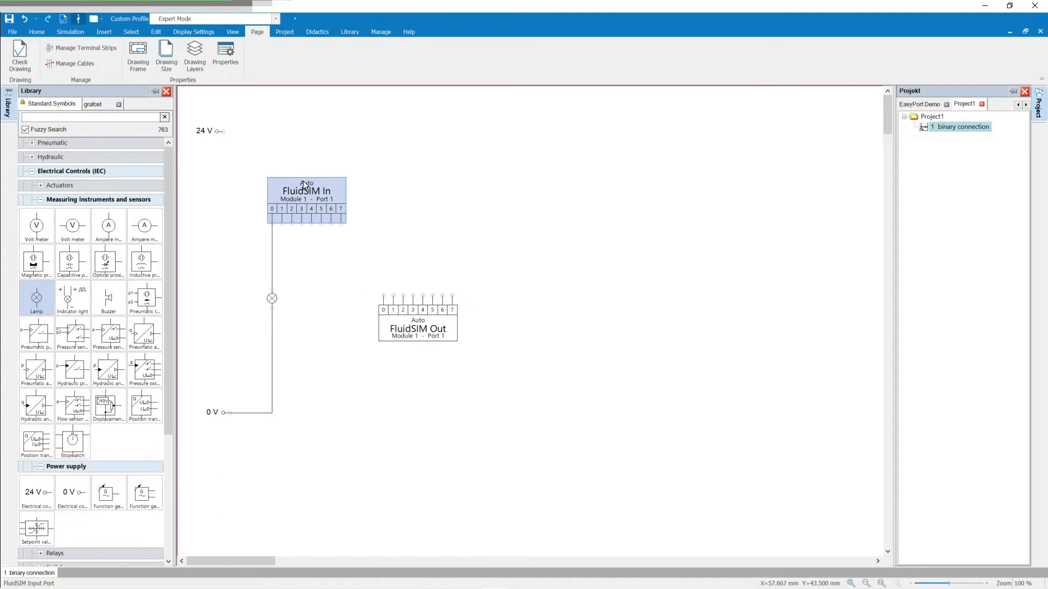
{"action": "double_click", "coordinate": [295, 190]}
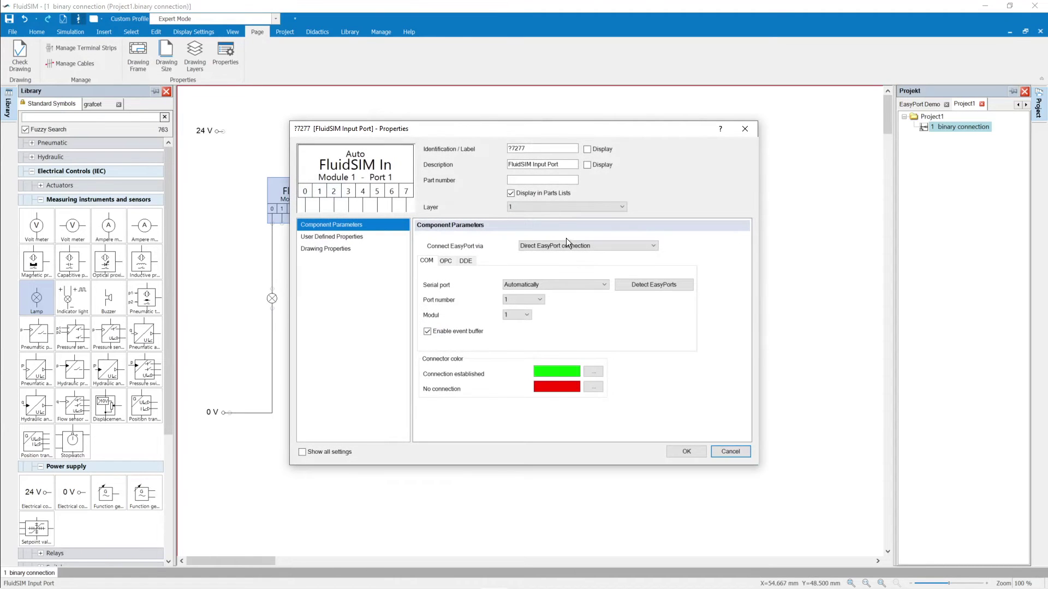
{"action": "left_click", "coordinate": [654, 247]}
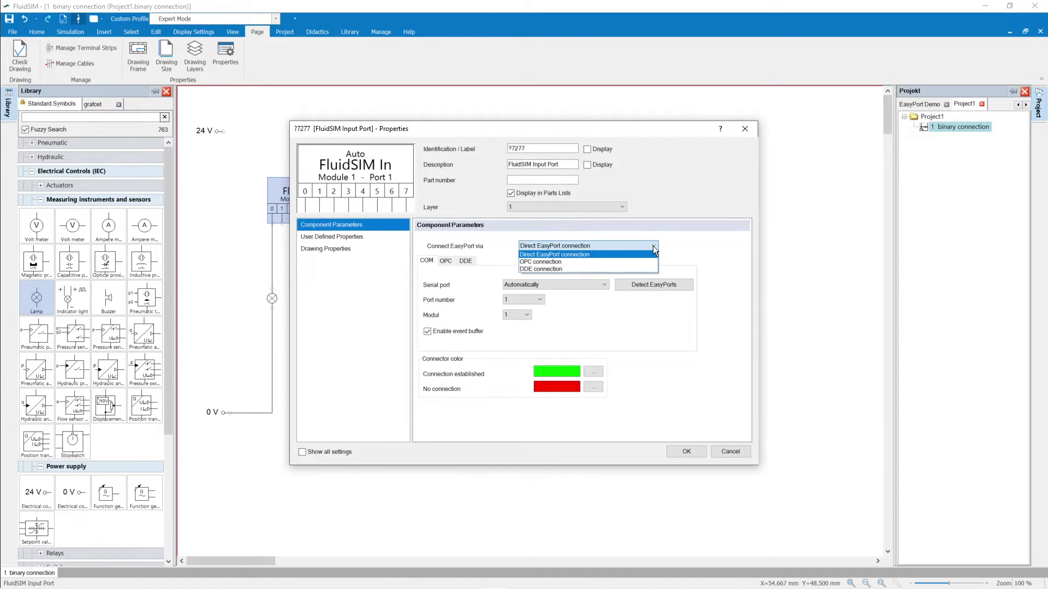
{"action": "left_click", "coordinate": [620, 257]}
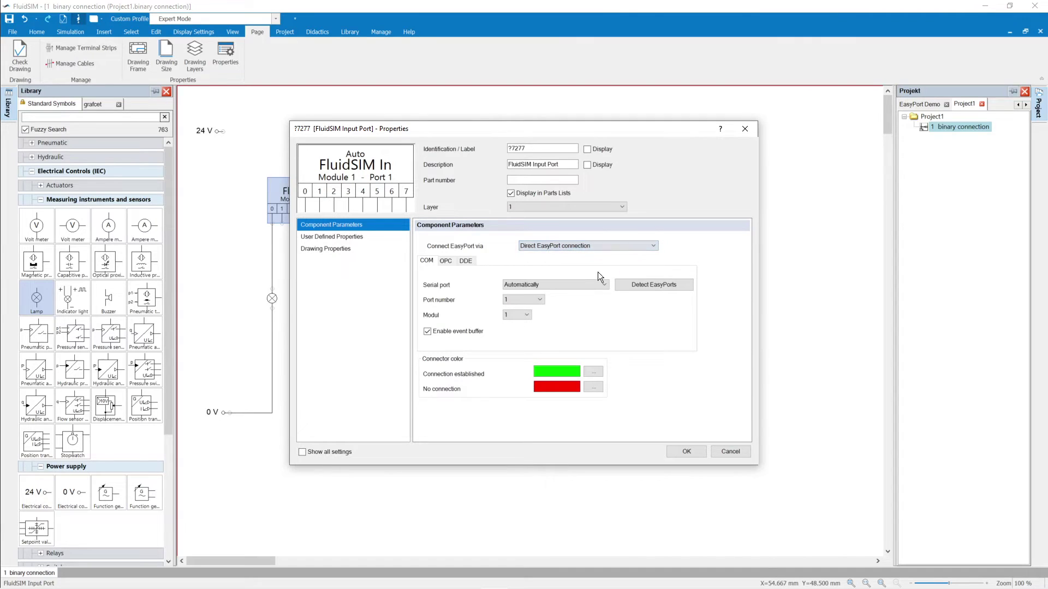
{"action": "left_click", "coordinate": [592, 283]}
{"action": "left_click", "coordinate": [597, 282]}
Set the FluidSIM In block to read Port 2 on Module 1.
{"action": "left_click", "coordinate": [541, 300]}
{"action": "left_click", "coordinate": [529, 315]}
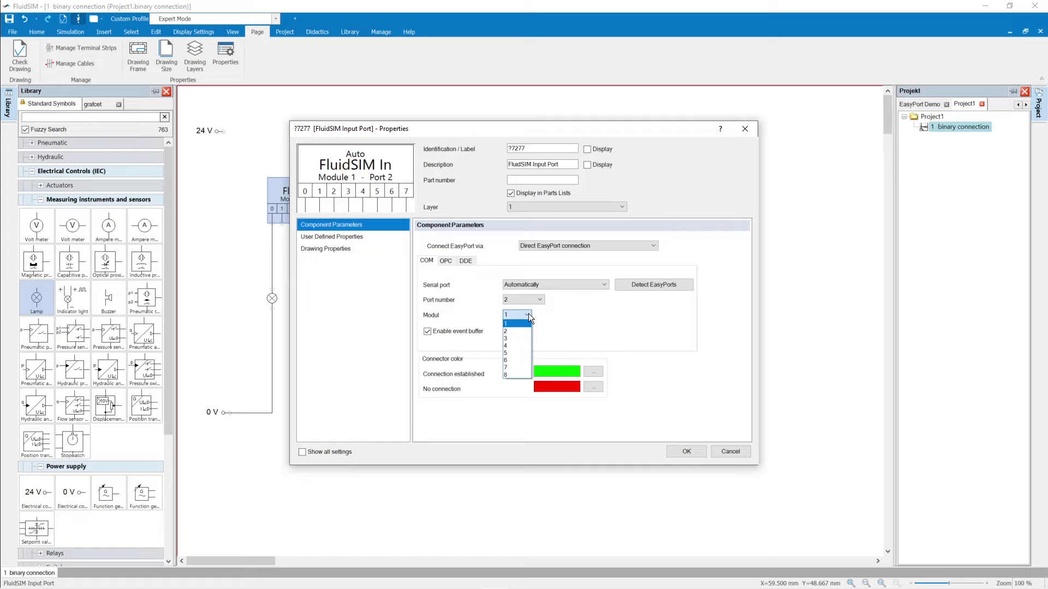
{"action": "left_click", "coordinate": [527, 313]}
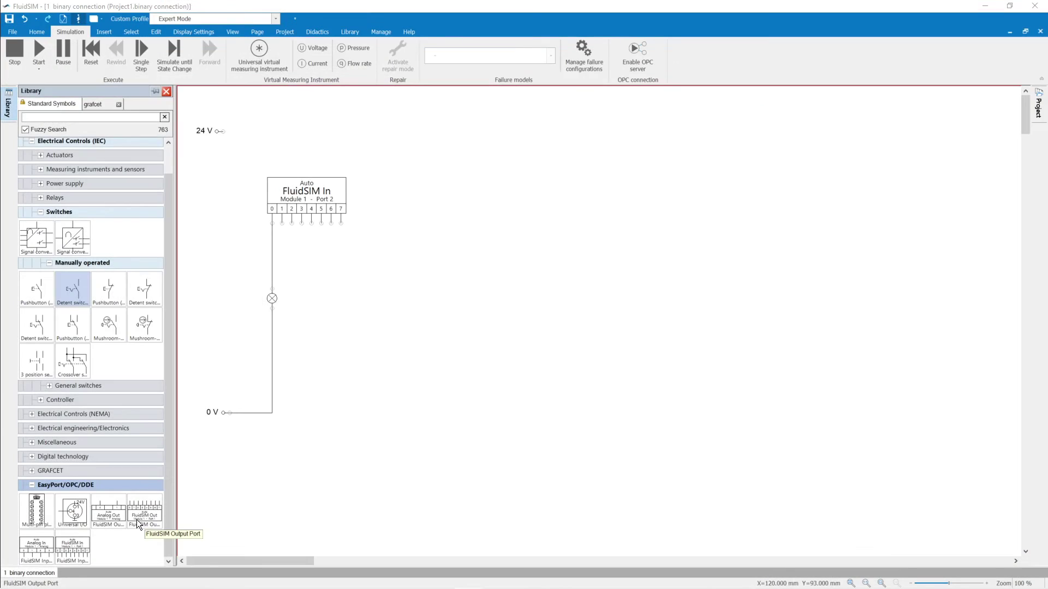
Add a FluidSIM Out block set to Port 2 and a detent switch above it.
{"action": "left_click_drag", "start_coordinate": [144, 514], "coordinate": [473, 373]}
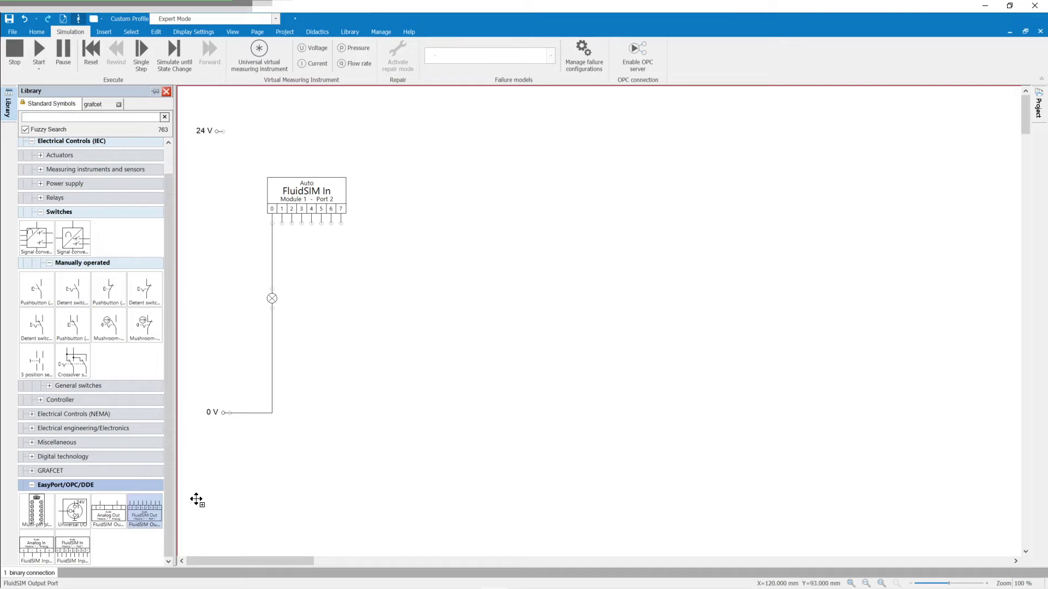
{"action": "double_click", "coordinate": [466, 365]}
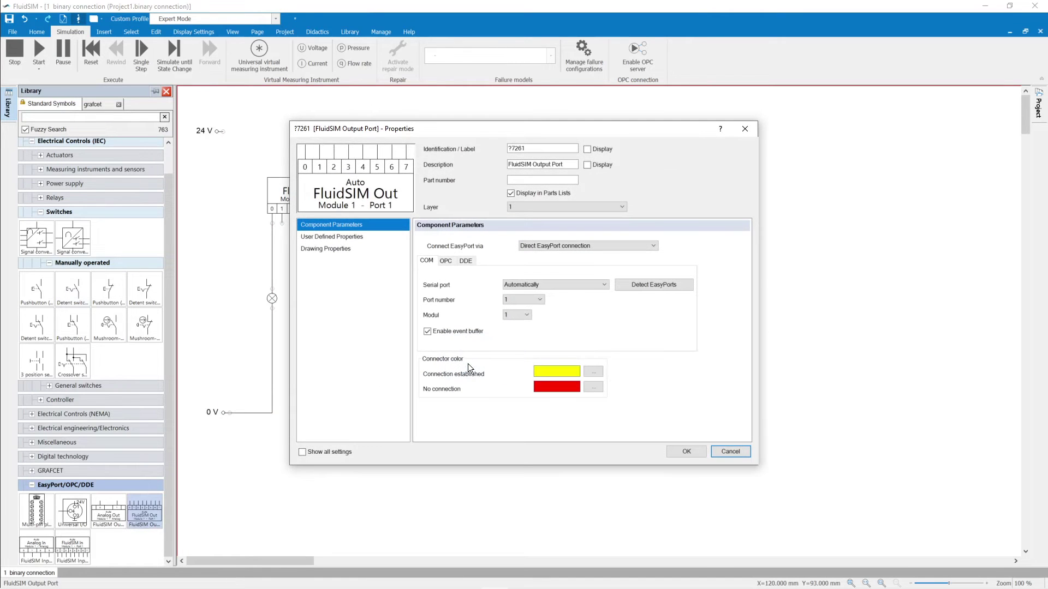
{"action": "left_click", "coordinate": [538, 300]}
{"action": "left_click", "coordinate": [522, 319]}
{"action": "left_click", "coordinate": [686, 451]}
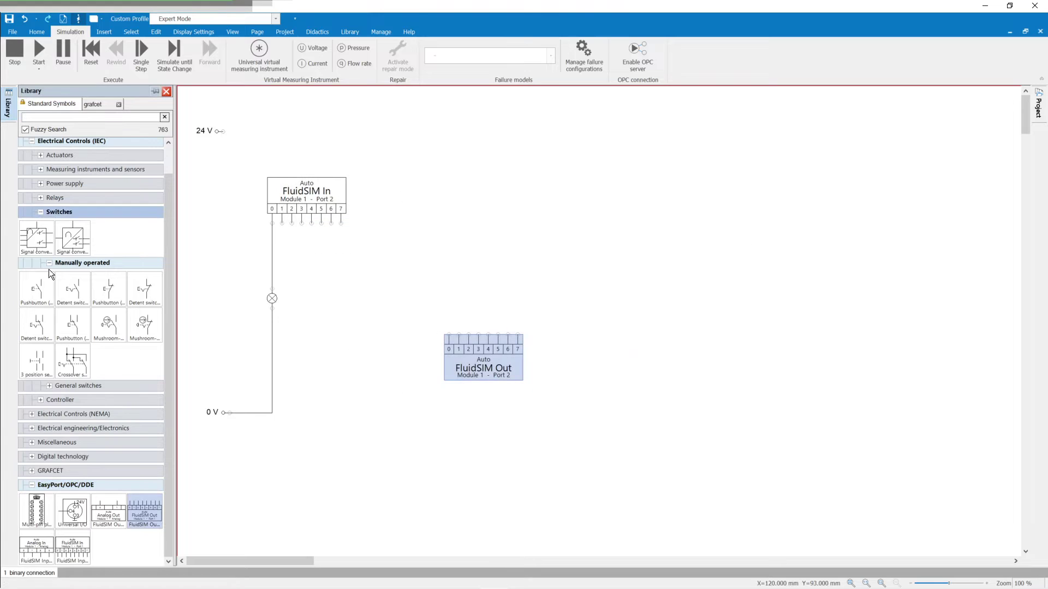
{"action": "mouse_move", "coordinate": [79, 293]}
{"action": "left_mouse_down"}
{"action": "mouse_move", "coordinate": [483, 258]}
{"action": "mouse_move", "coordinate": [221, 130]}
{"action": "left_mouse_up"}
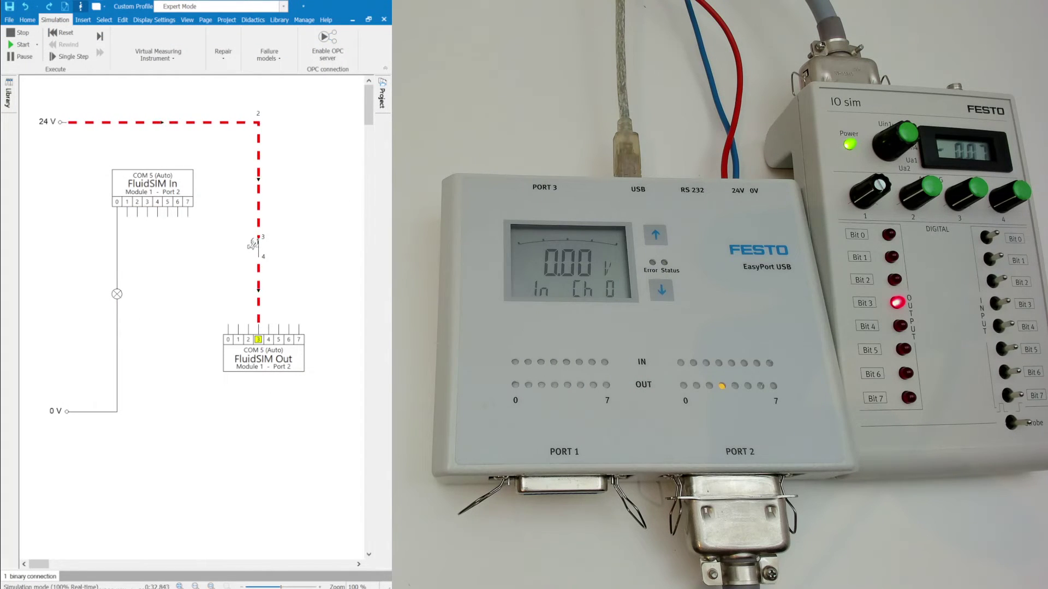
{"action": "left_click", "coordinate": [254, 244]}
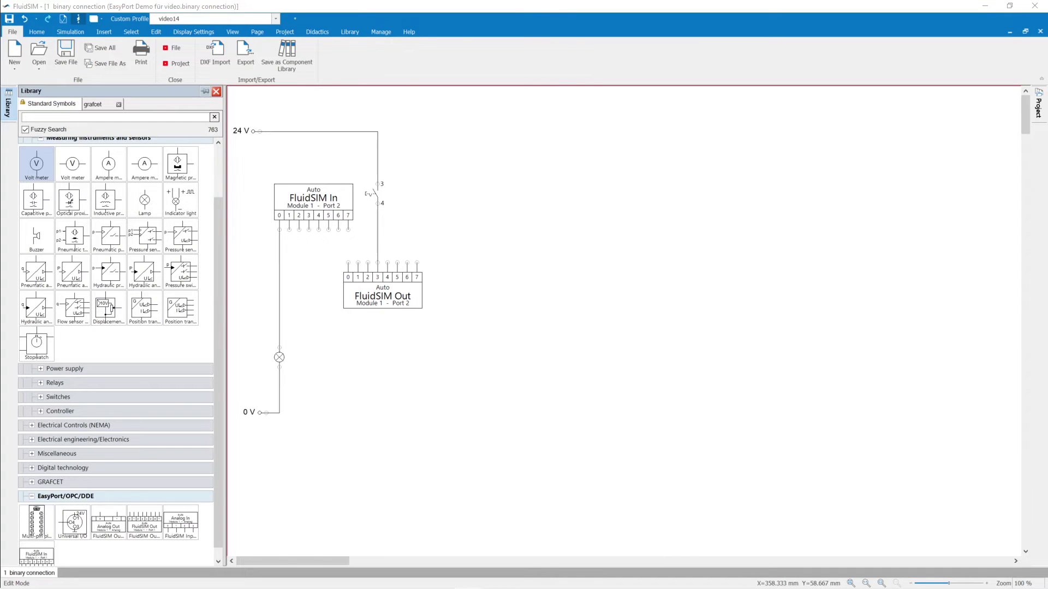
Add an Analog In block with a voltmeter below it wired to the 0 V line.
{"action": "left_click", "coordinate": [66, 496]}
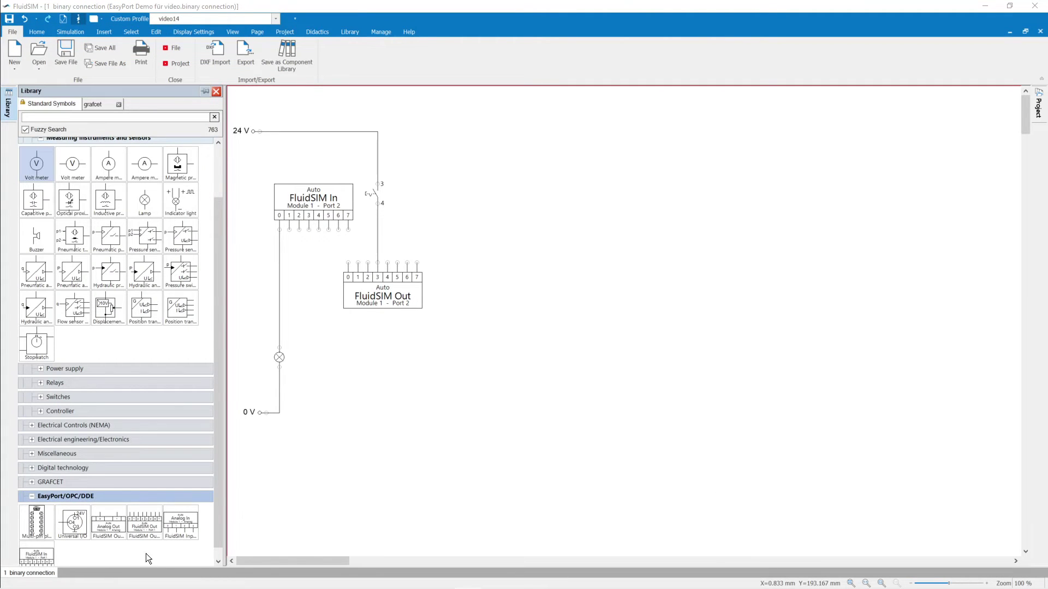
{"action": "mouse_move", "coordinate": [181, 522]}
{"action": "left_mouse_down"}
{"action": "mouse_move", "coordinate": [401, 329]}
{"action": "mouse_move", "coordinate": [481, 202]}
{"action": "left_mouse_up"}
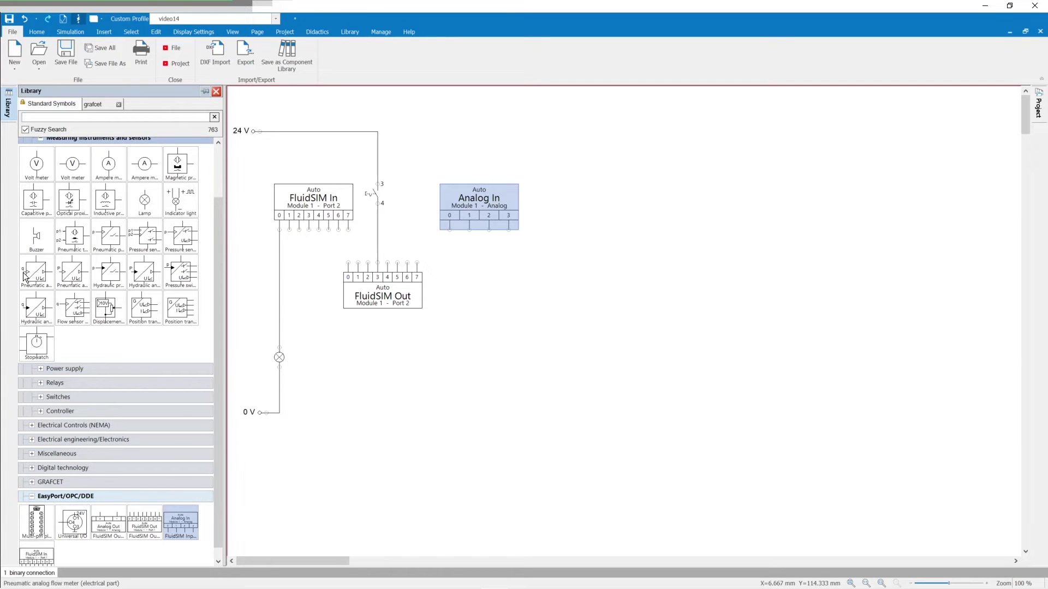
{"action": "left_click_drag", "start_coordinate": [38, 168], "coordinate": [450, 354]}
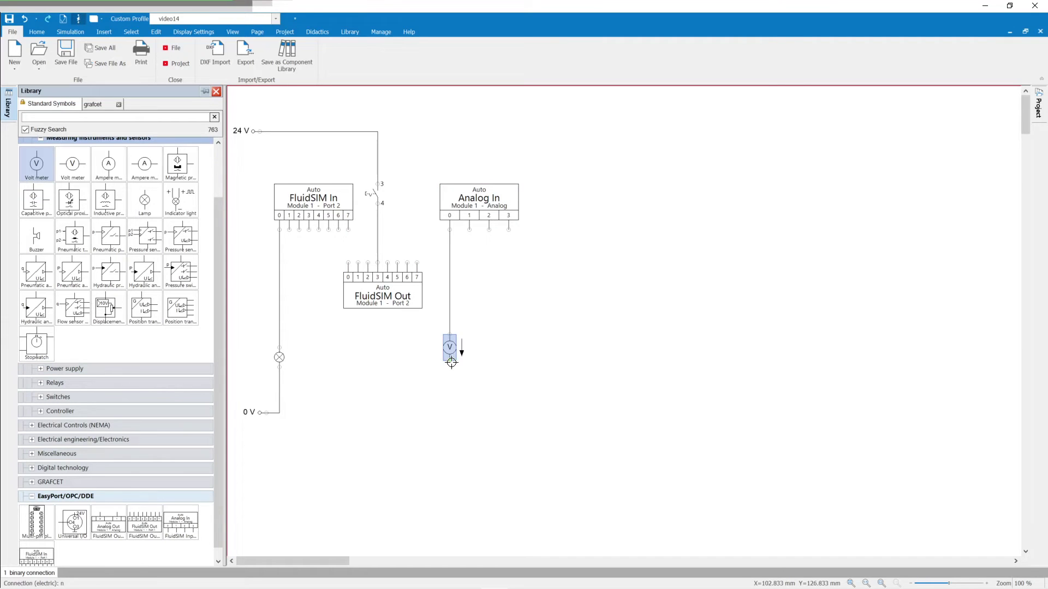
{"action": "left_click_drag", "start_coordinate": [449, 360], "coordinate": [284, 410]}
{"action": "left_click", "coordinate": [281, 411]}
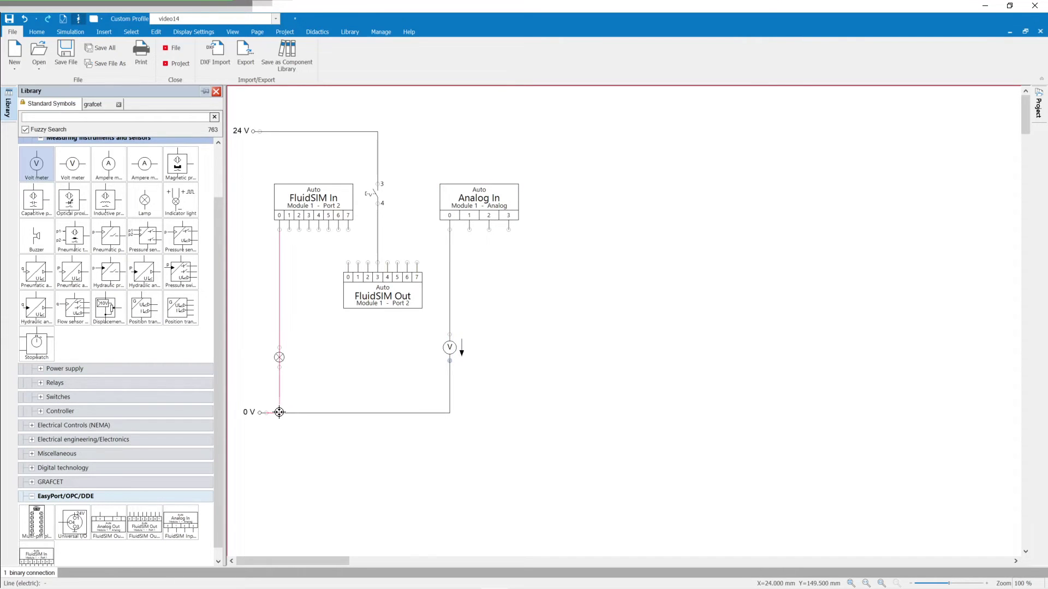
Keep Module 1 in the Analog In block's properties and confirm.
{"action": "double_click", "coordinate": [478, 197]}
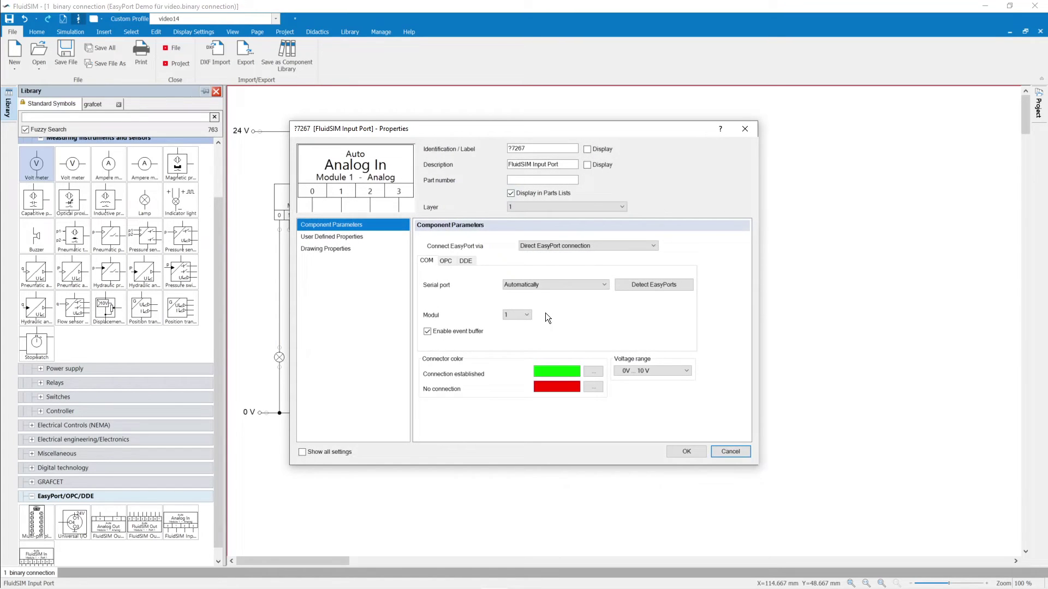
{"action": "left_click", "coordinate": [528, 315]}
{"action": "left_click", "coordinate": [528, 314]}
{"action": "left_click", "coordinate": [684, 451]}
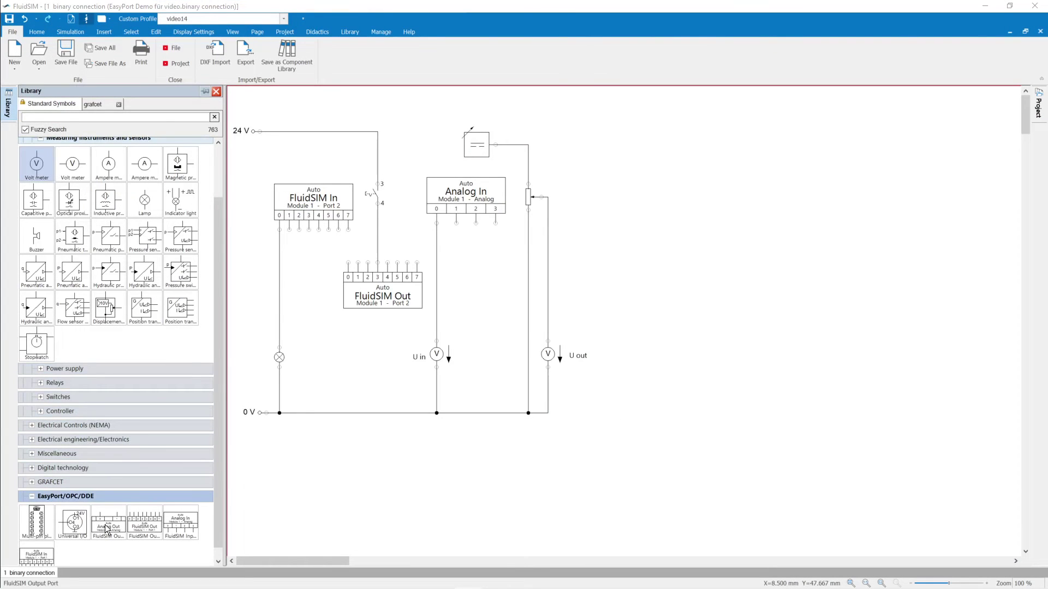
Place an Analog Out block to the right of the U out voltmeter.
{"action": "mouse_move", "coordinate": [117, 532]}
{"action": "left_mouse_down"}
{"action": "mouse_move", "coordinate": [620, 342]}
{"action": "mouse_move", "coordinate": [613, 291]}
{"action": "mouse_move", "coordinate": [547, 198]}
{"action": "left_mouse_up"}
Fix the wire end on the Analog Out block's terminal.
{"action": "left_click", "coordinate": [548, 198]}
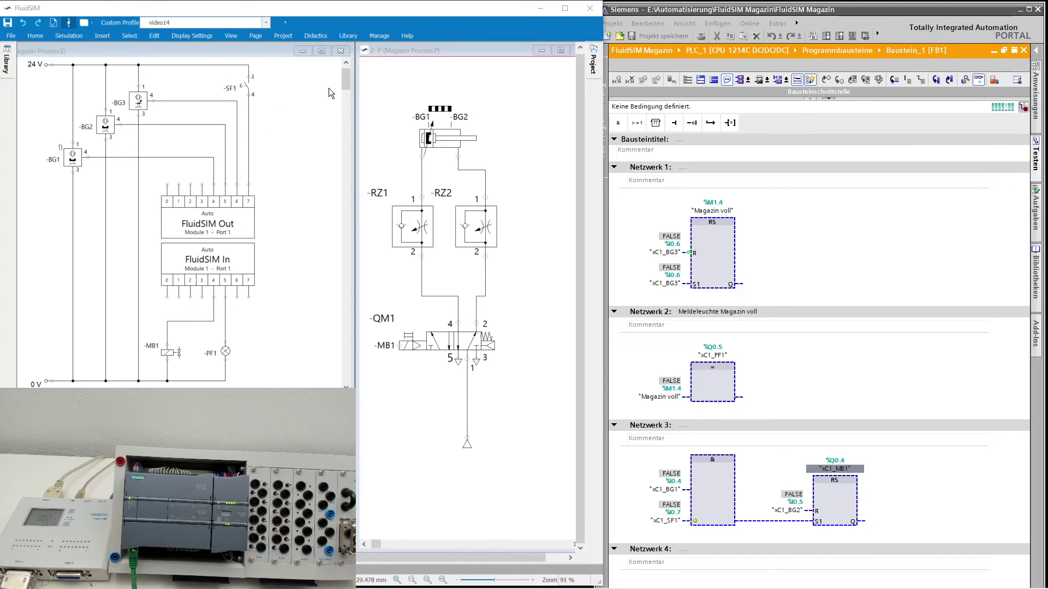
Arrange the electrical and pneumatic circuits side by side and start the Magazin Prozess simulation.
{"action": "left_click", "coordinate": [322, 53]}
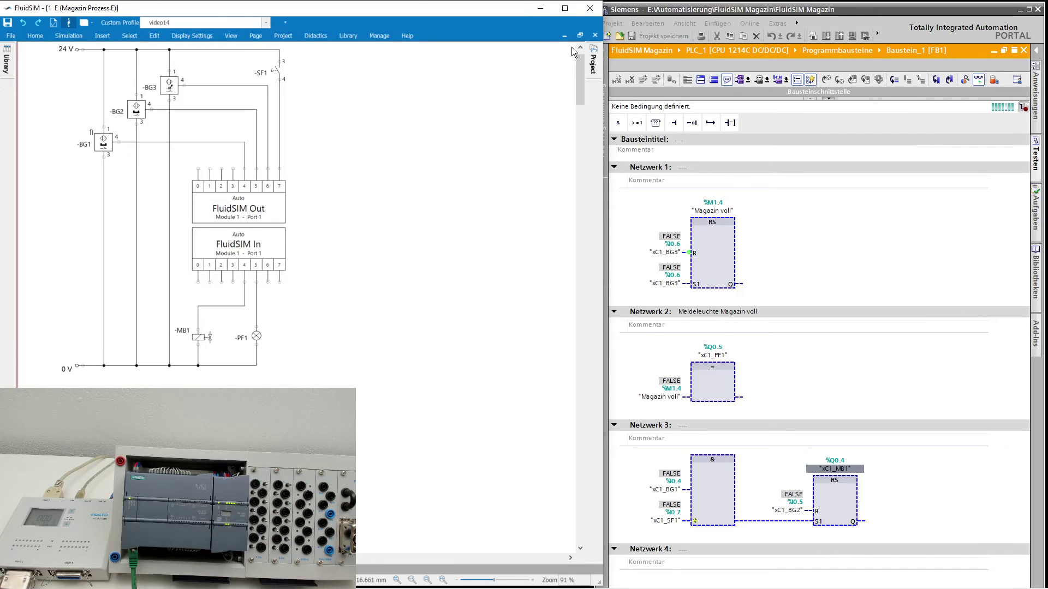
{"action": "left_click", "coordinate": [583, 36]}
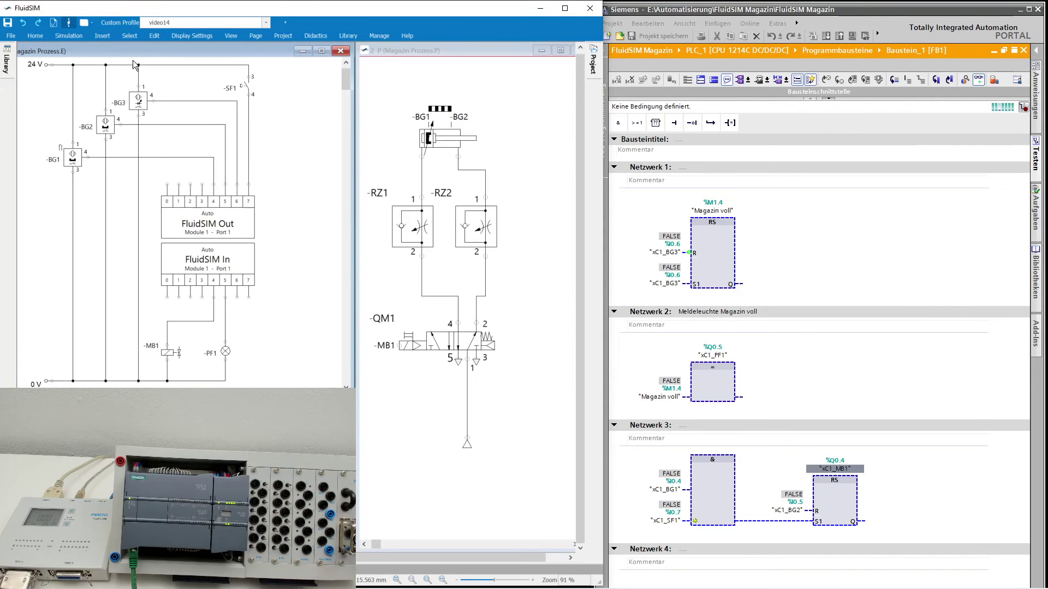
{"action": "left_click", "coordinate": [67, 36]}
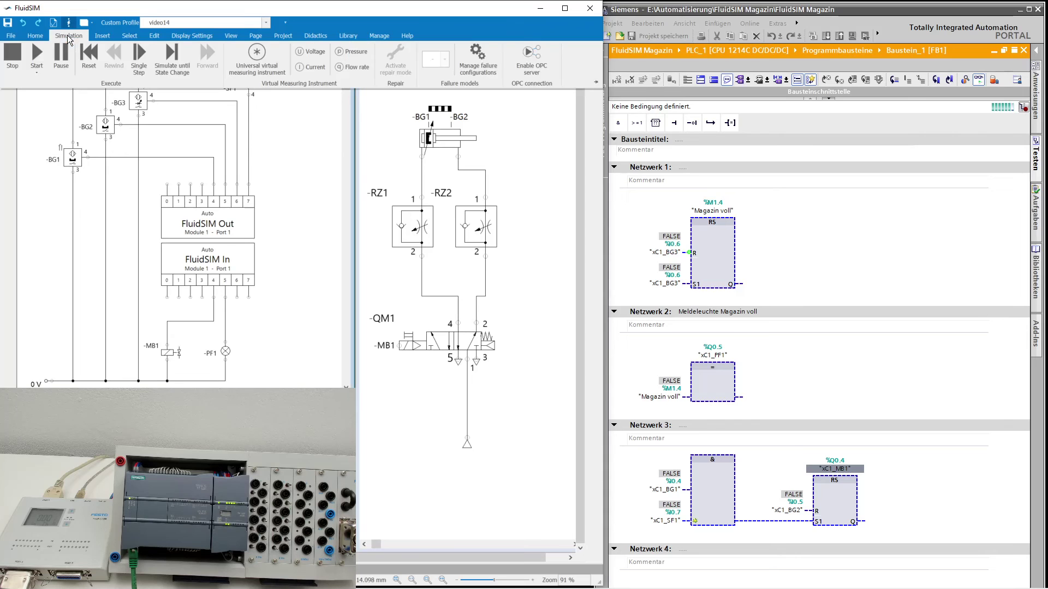
{"action": "left_click", "coordinate": [36, 55]}
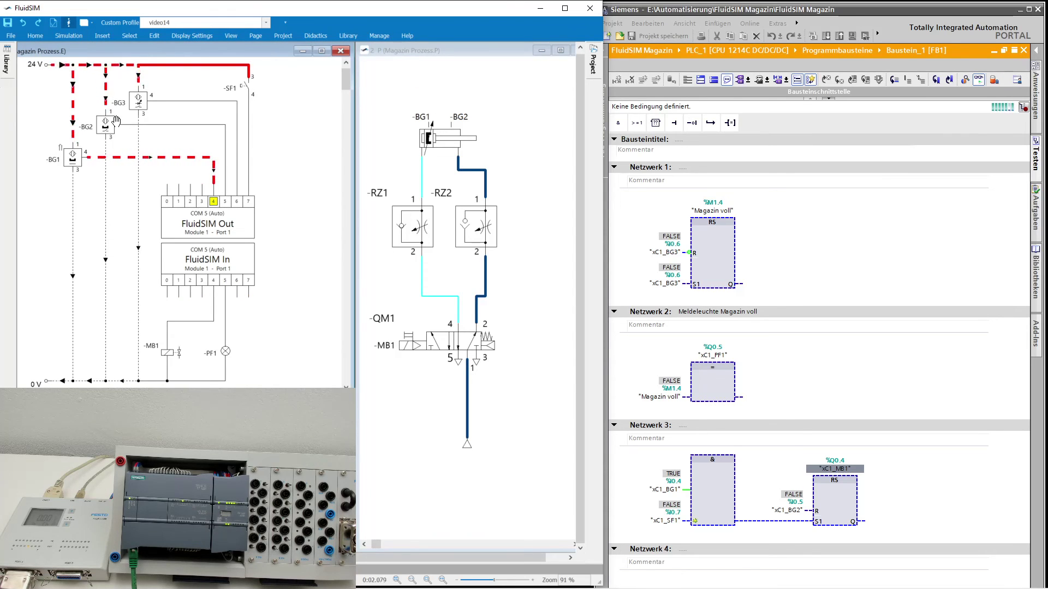
{"action": "left_click", "coordinate": [250, 87]}
{"action": "left_click", "coordinate": [142, 99]}
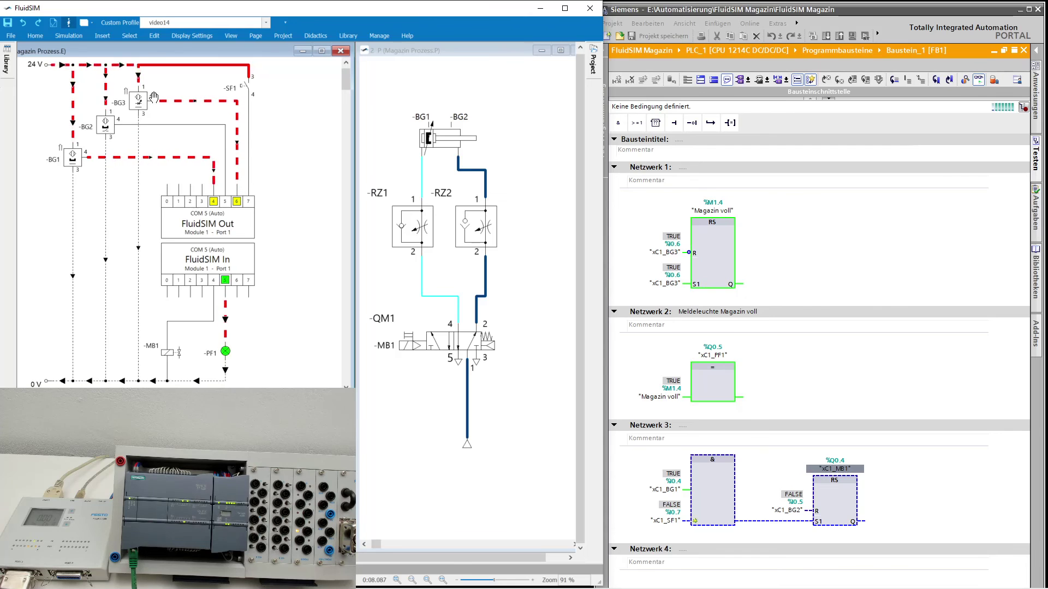
{"action": "left_click", "coordinate": [246, 83]}
{"action": "left_click", "coordinate": [250, 79]}
{"action": "left_click", "coordinate": [141, 97]}
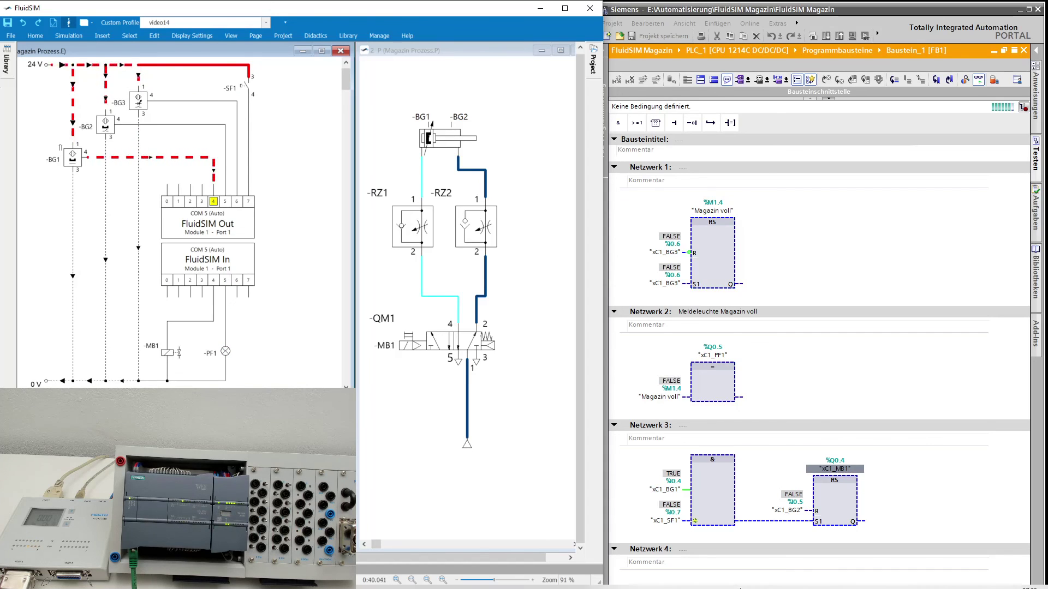